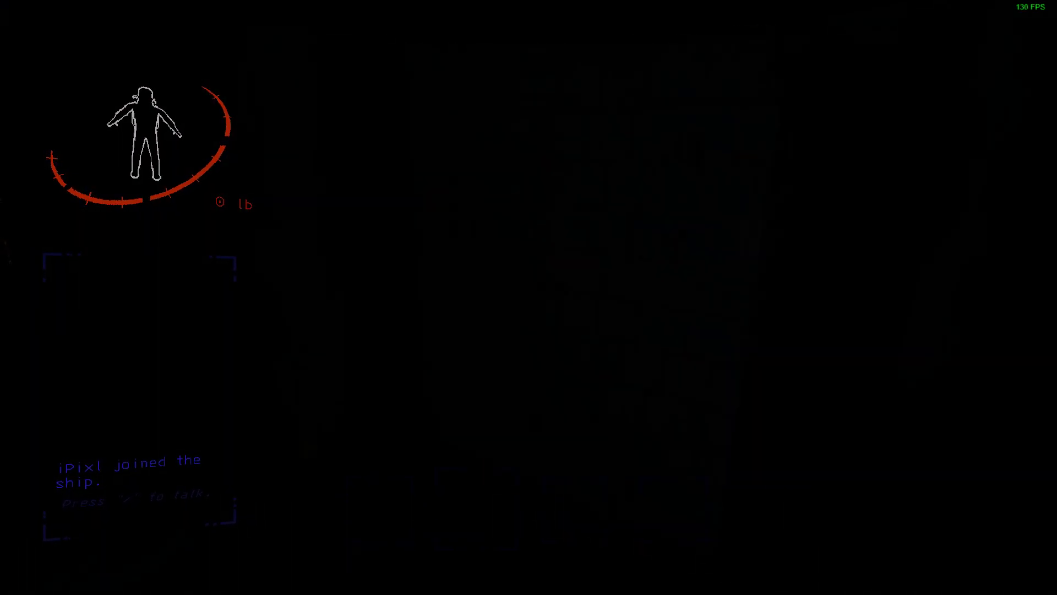
scroll(529, 298, right, 5)
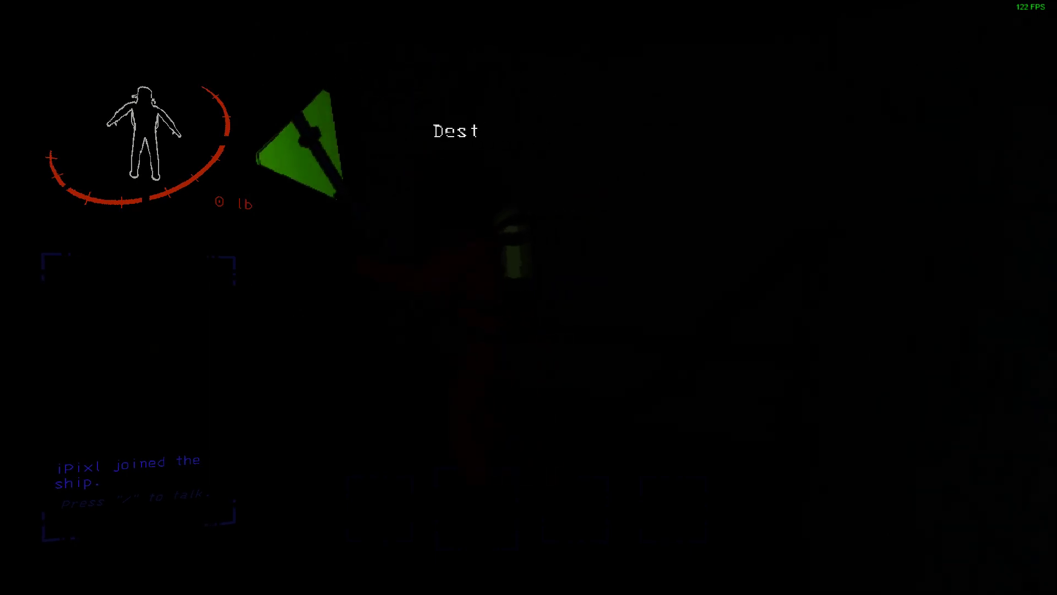